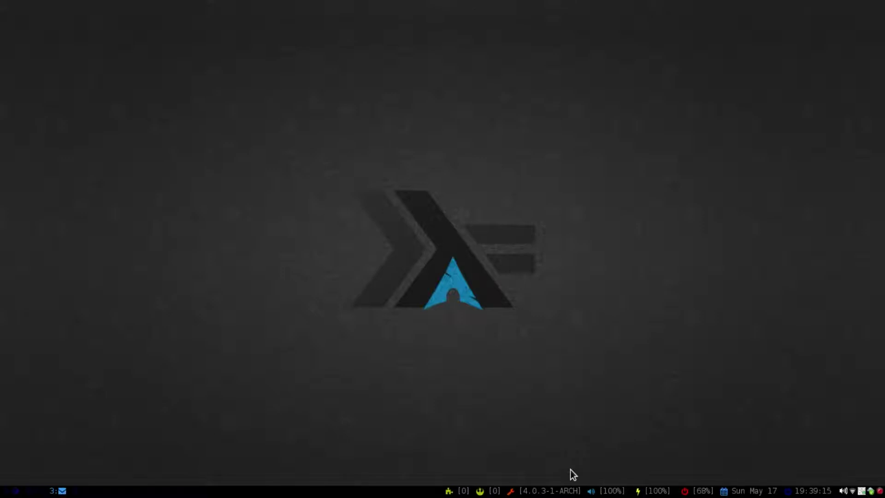
Step: Launch xfce4-terminal from dmenu and run 'yaourt tor-browser' to list the AUR packages
{"action": "key", "text": "alt+p"}
{"action": "type", "text": "xf"}
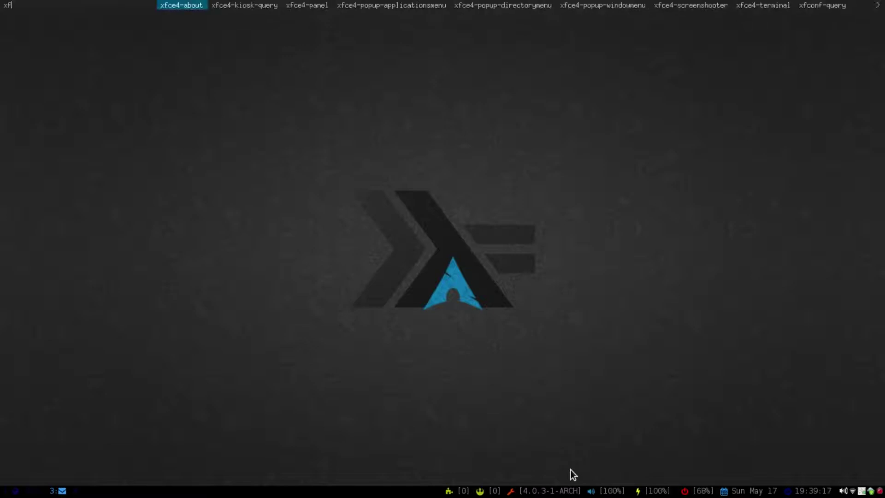
{"action": "type", "text": "ce"}
{"action": "key", "text": "Right"}
{"action": "key", "text": "Right"}
{"action": "key", "text": "Right"}
{"action": "key", "text": "Right"}
{"action": "key", "text": "Right"}
{"action": "key", "text": "Right"}
{"action": "key", "text": "Right"}
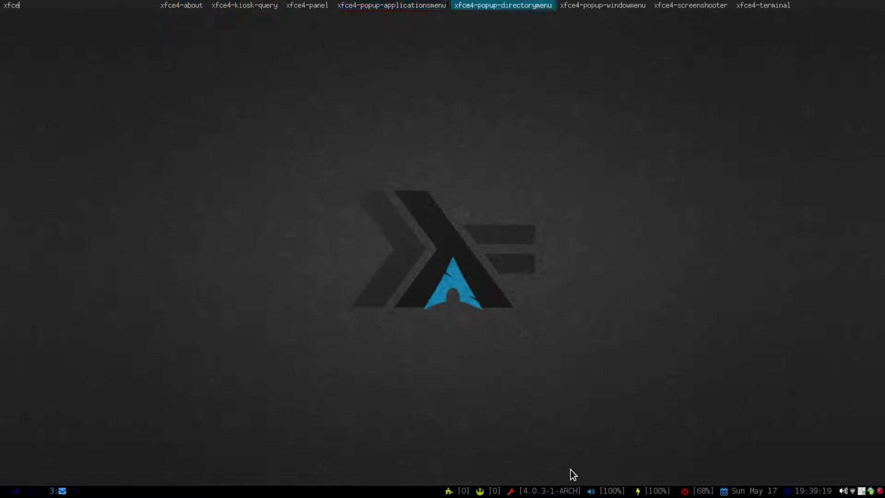
{"action": "key", "text": "Return"}
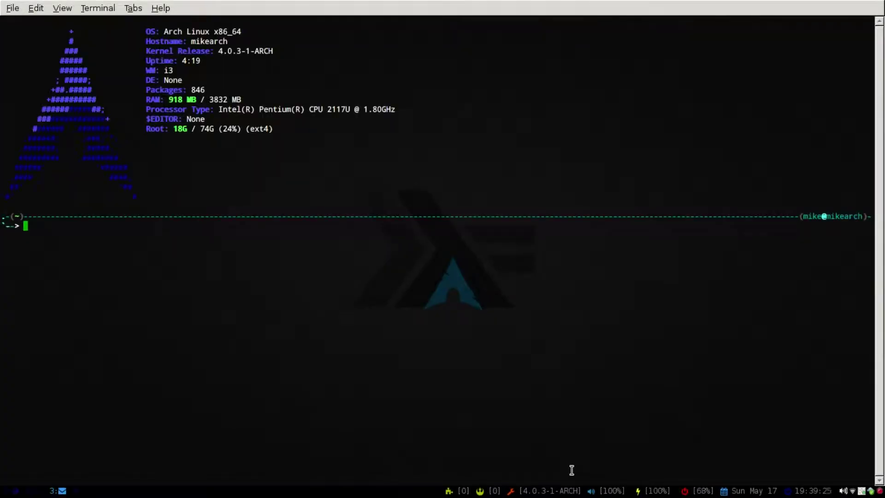
{"action": "type", "text": "yaourt tor-bro"}
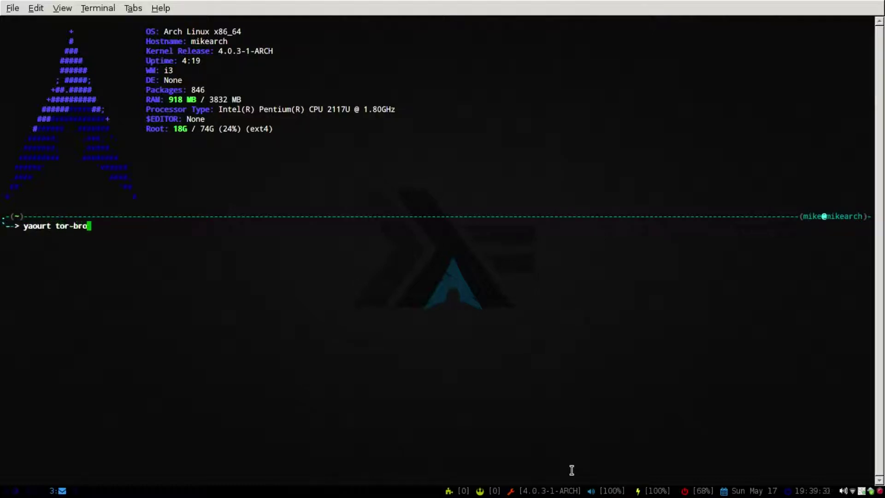
{"action": "type", "text": "wser"}
{"action": "key", "text": "Return"}
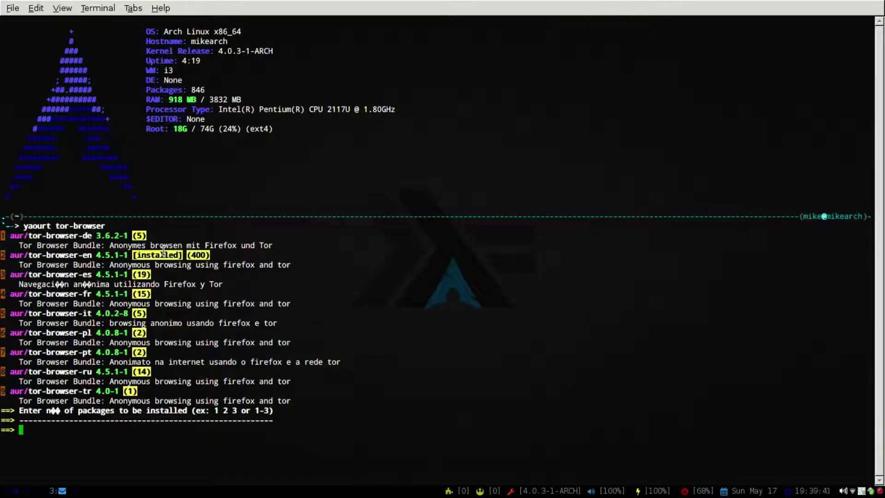
Step: Copy the gpg key-import command from a comment on the AUR tor-browser-en page in Firefox
{"action": "key", "text": "super+1"}
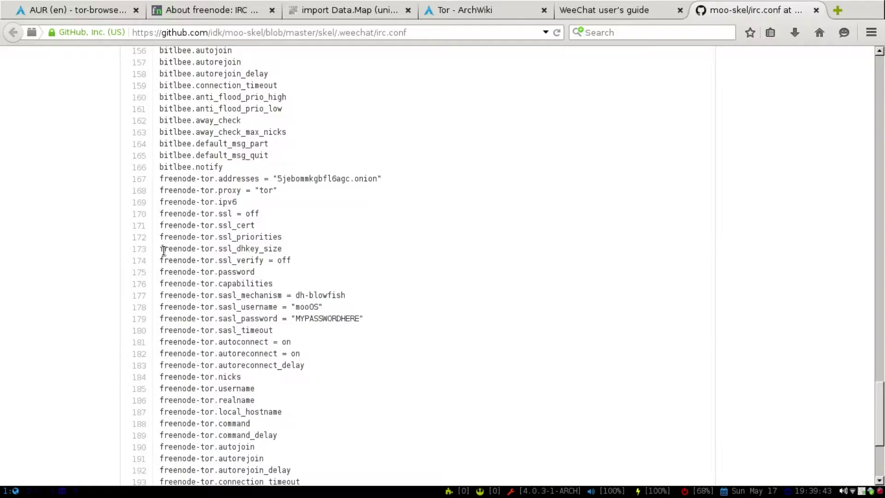
{"action": "left_click", "coordinate": [60, 16]}
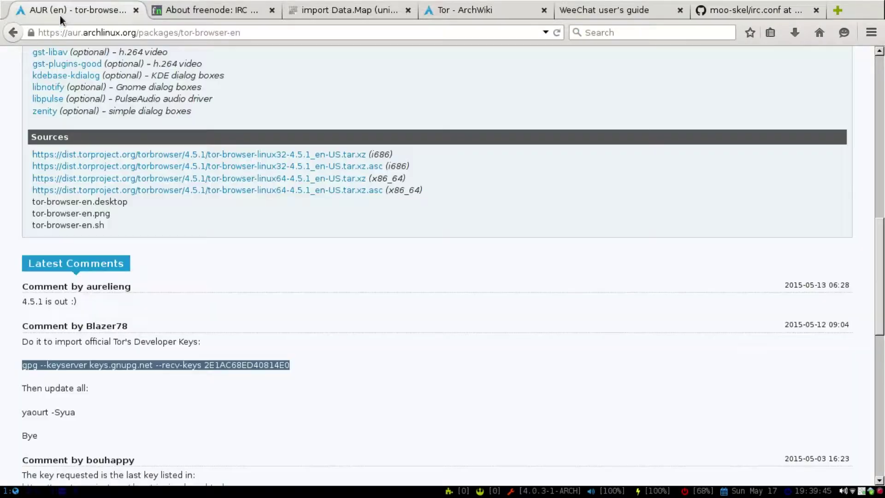
{"action": "right_click", "coordinate": [89, 365]}
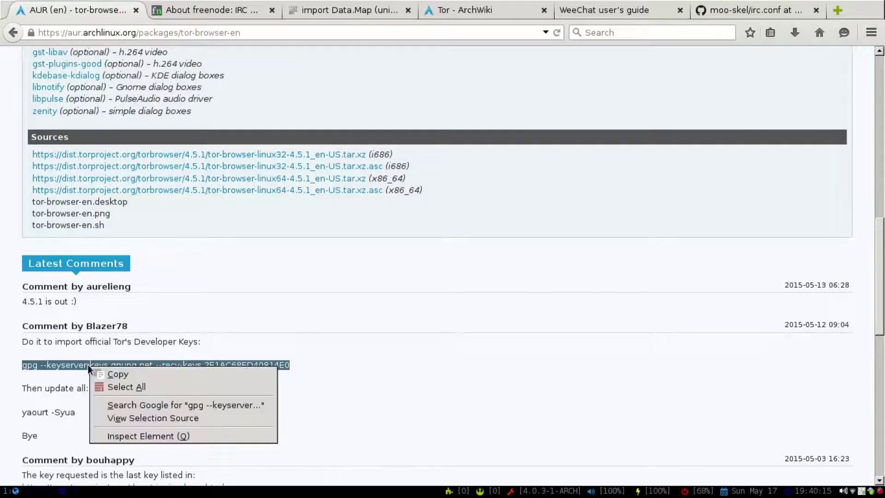
{"action": "left_click", "coordinate": [114, 375]}
{"action": "key", "text": "super+3"}
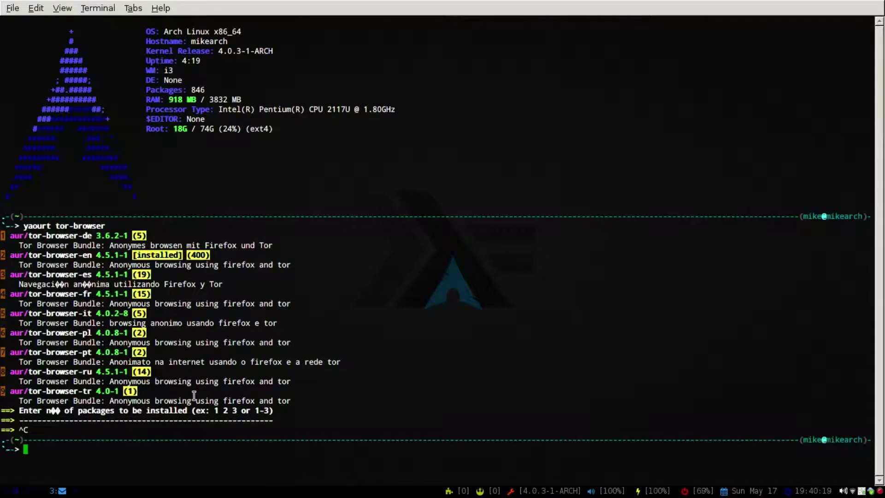
Step: Import the Tor Browser signing key with the pasted gpg --recv-keys command, then rerun 'yaourt tor-browser'
{"action": "key", "text": "ctrl+shift+v"}
{"action": "key", "text": "Return"}
{"action": "key", "text": "Return"}
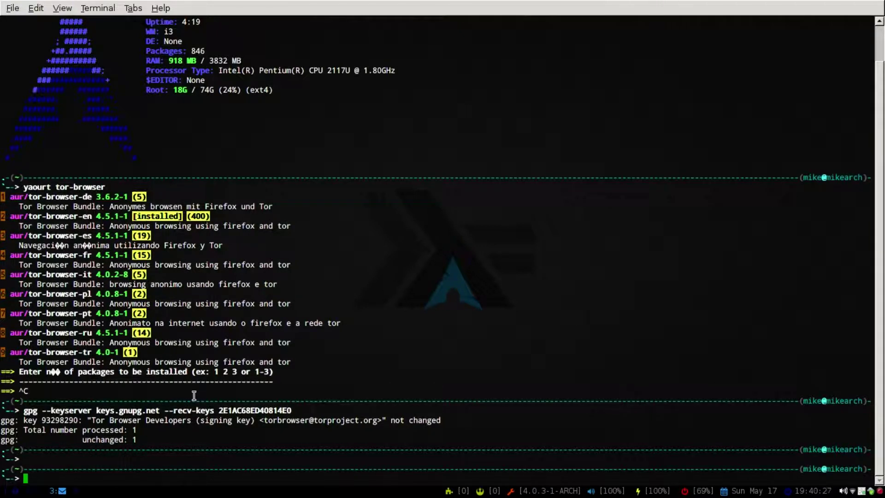
{"action": "key", "text": "Up"}
{"action": "key", "text": "Up"}
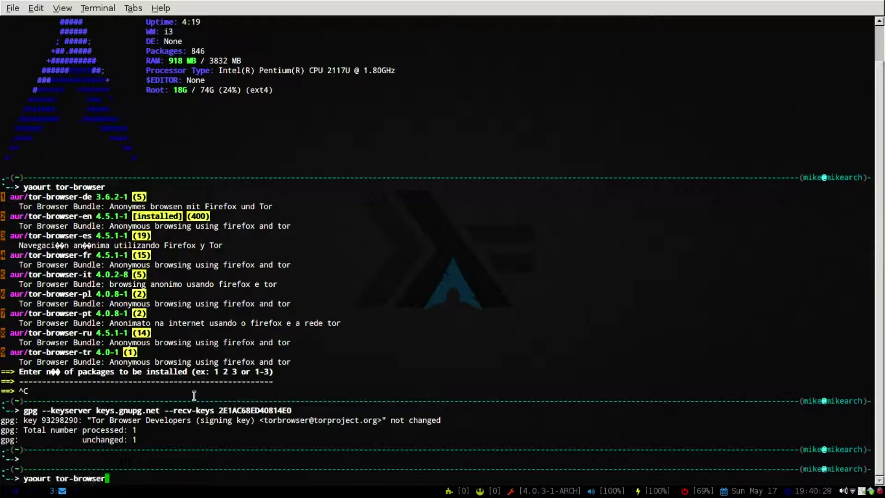
{"action": "key", "text": "Return"}
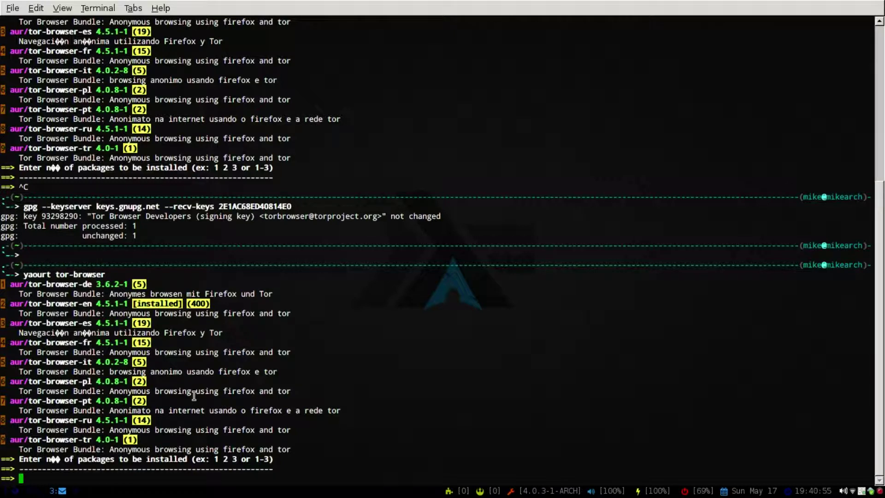
Step: Close the terminal, launch tor-browser-en from dmenu, and show the onion button's options
{"action": "key", "text": "alt+shift+c"}
{"action": "key", "text": "alt+p"}
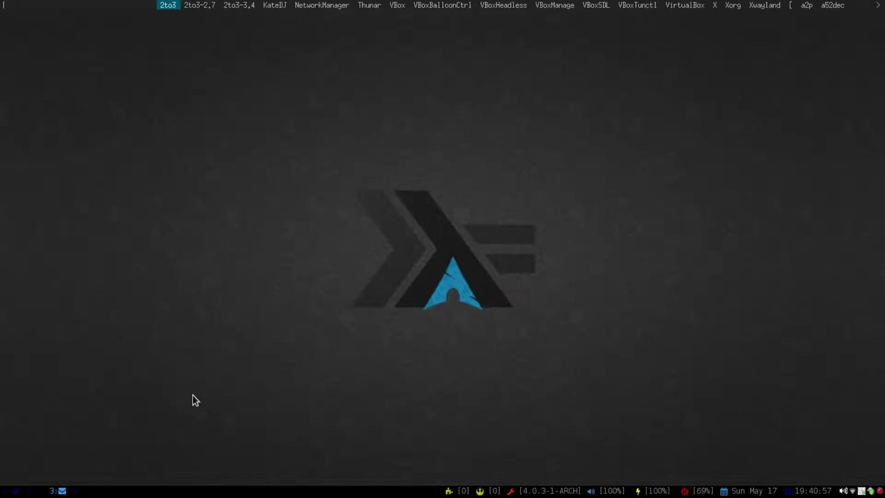
{"action": "type", "text": "tor"}
{"action": "key", "text": "Right"}
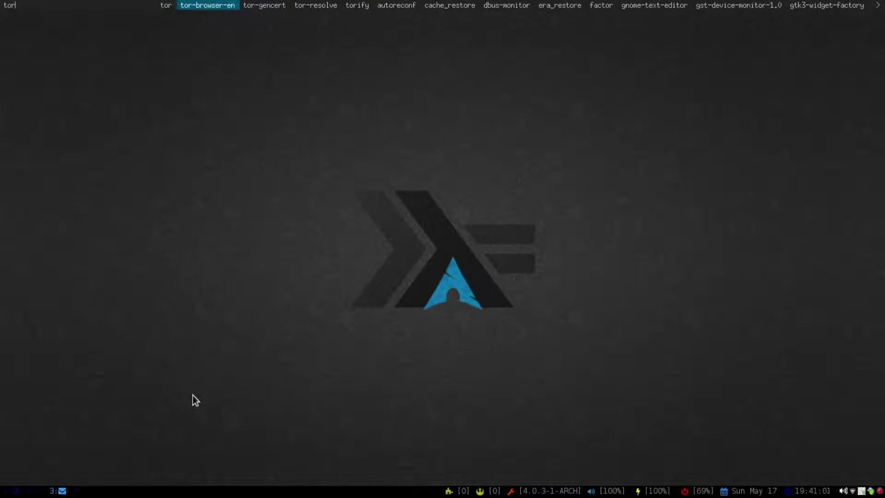
{"action": "key", "text": "Return"}
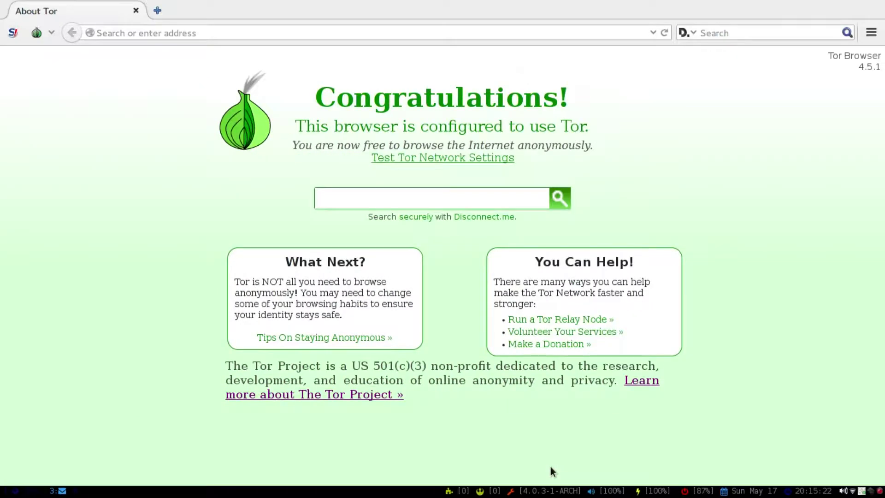
{"action": "left_click", "coordinate": [36, 32]}
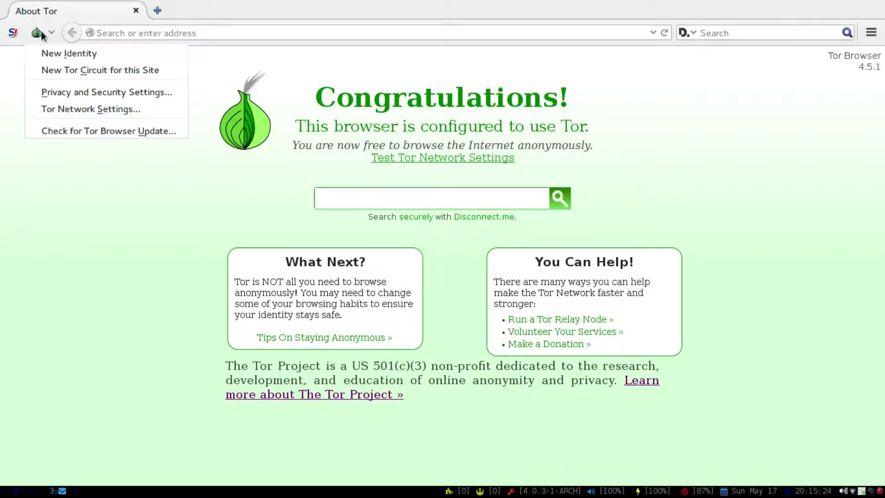
Step: In Privacy and Security Settings, move the Security Level slider up to High
{"action": "left_click", "coordinate": [75, 95]}
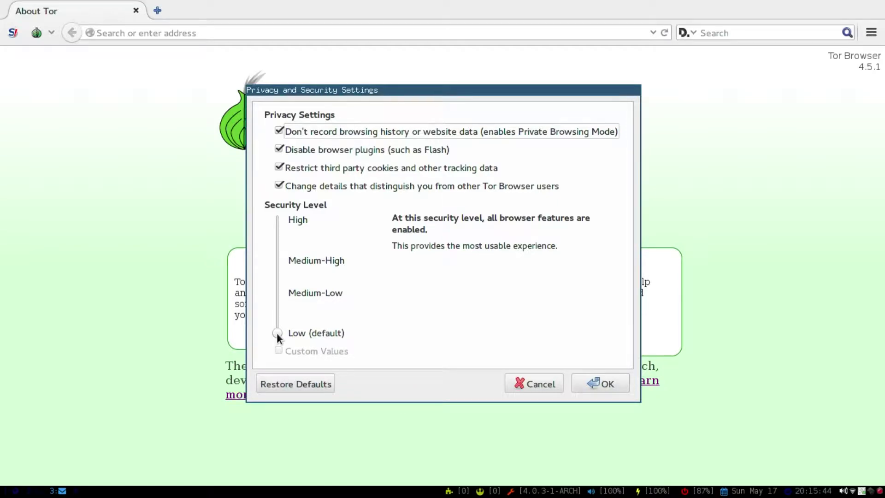
{"action": "left_click_drag", "start_coordinate": [276, 332], "coordinate": [280, 231]}
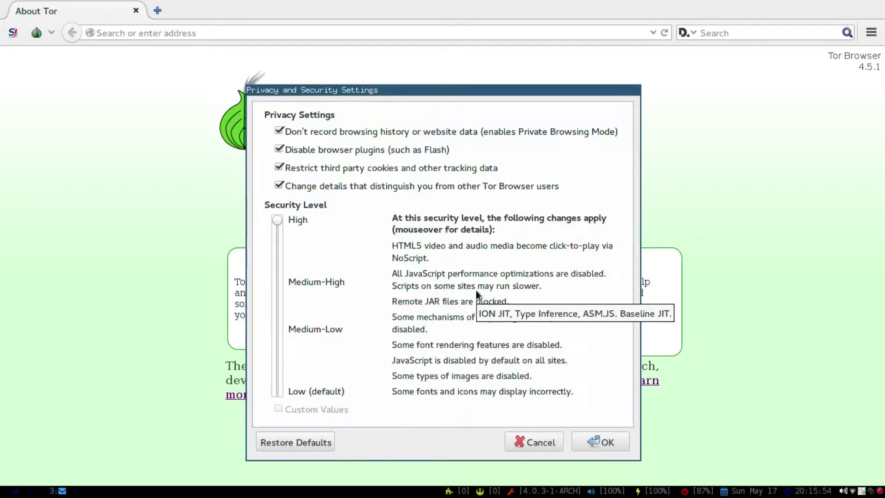
{"action": "mouse_move", "coordinate": [525, 257]}
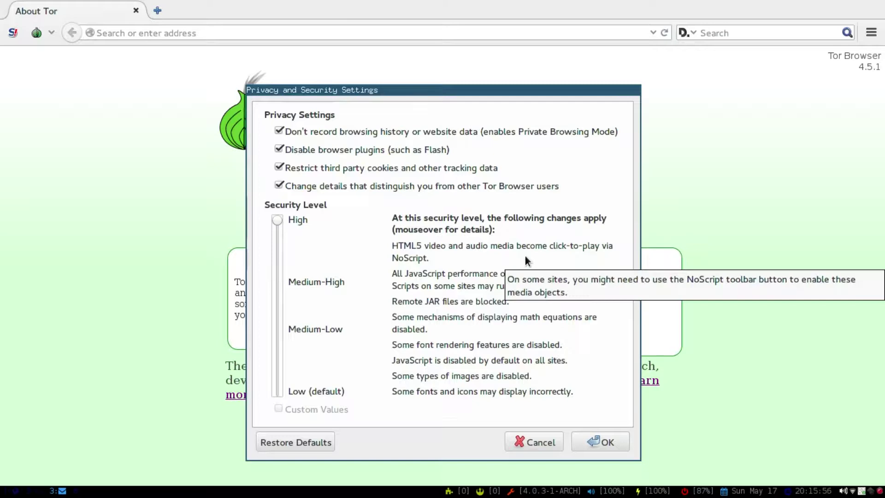
{"action": "mouse_move", "coordinate": [516, 331]}
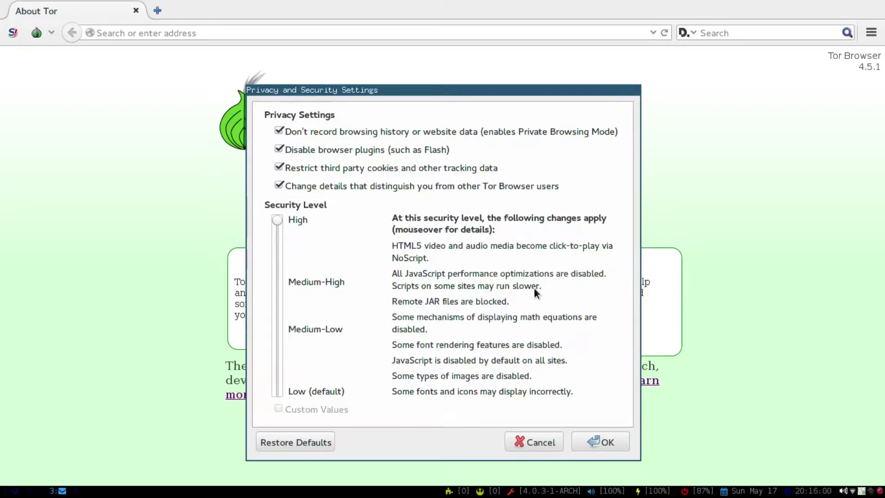
{"action": "mouse_move", "coordinate": [534, 287]}
{"action": "mouse_move", "coordinate": [462, 330]}
Step: Confirm the High security setting, then browse NoScript's Whitelist, Embeddings and Appearance options and close them
{"action": "mouse_move", "coordinate": [501, 397]}
{"action": "left_click", "coordinate": [590, 442]}
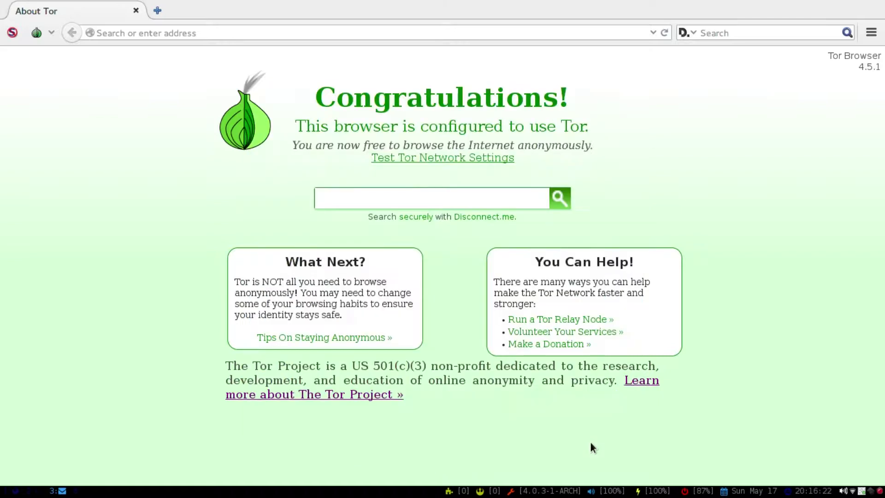
{"action": "left_click", "coordinate": [22, 32]}
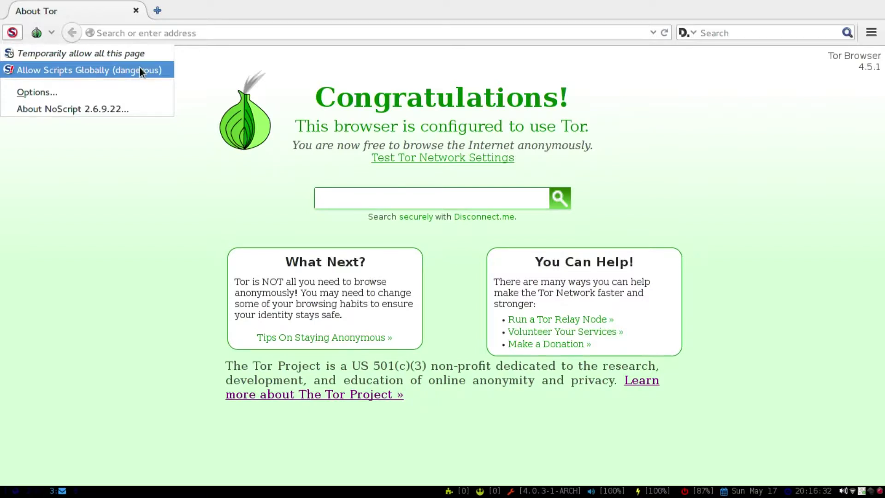
{"action": "left_click", "coordinate": [123, 92]}
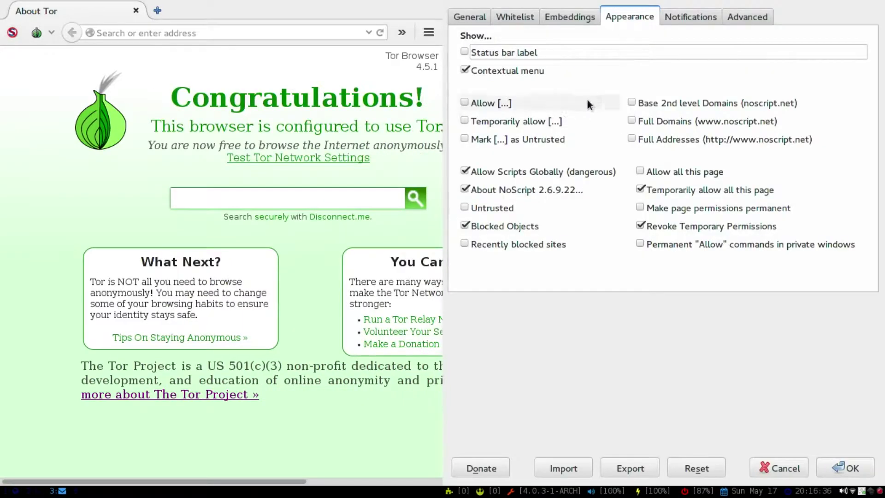
{"action": "left_click", "coordinate": [527, 16]}
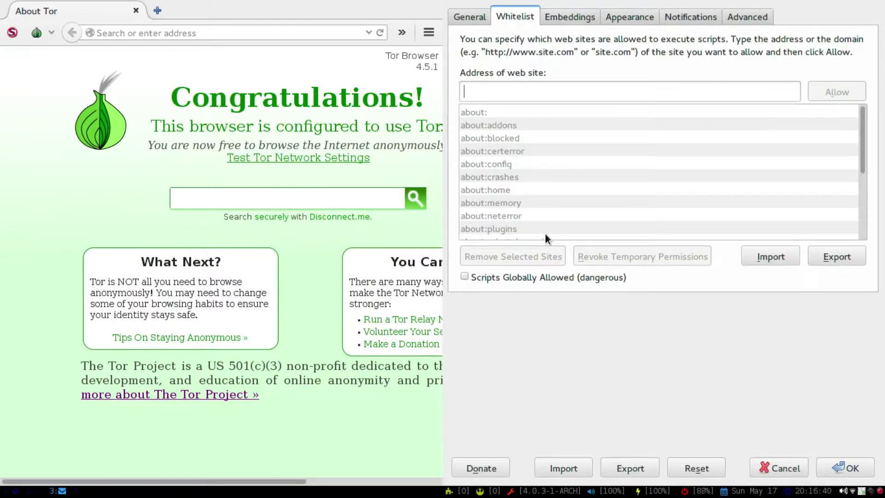
{"action": "left_click", "coordinate": [576, 15]}
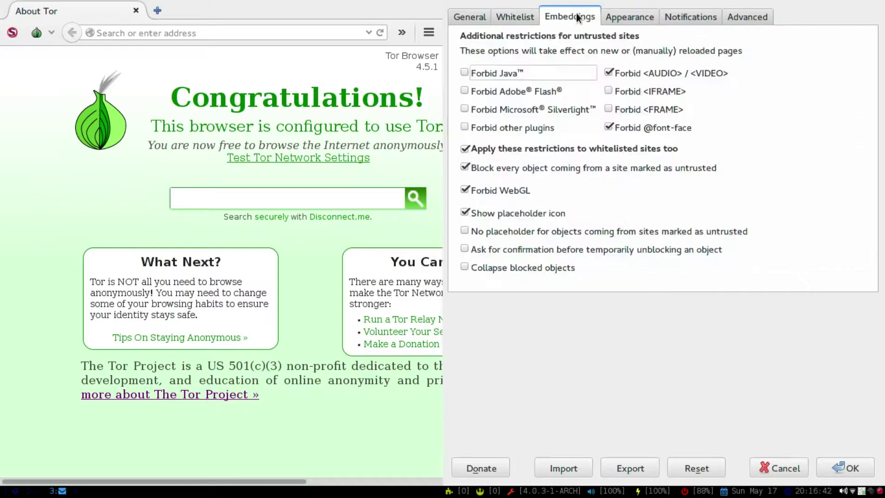
{"action": "left_click", "coordinate": [638, 12]}
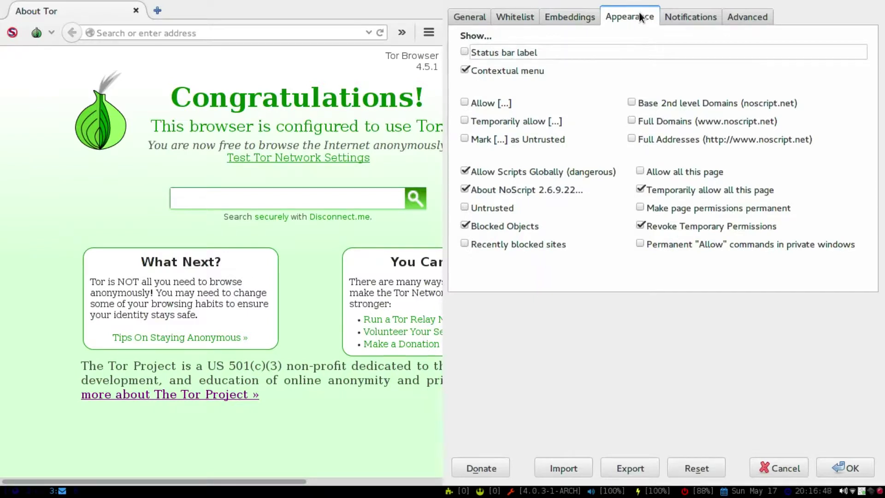
{"action": "left_click", "coordinate": [845, 468]}
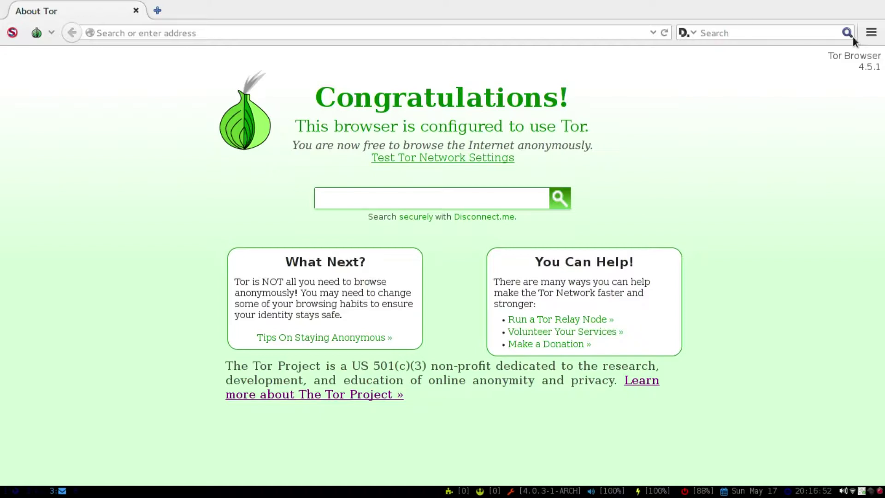
Step: Look over the main browser menu, reveal the classic menu bar with Alt, then close the menu
{"action": "left_click", "coordinate": [870, 33]}
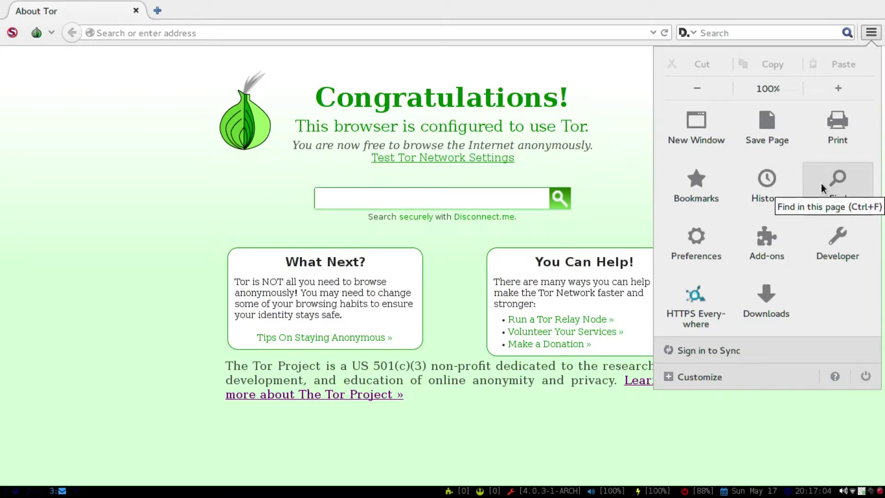
{"action": "key", "text": "alt"}
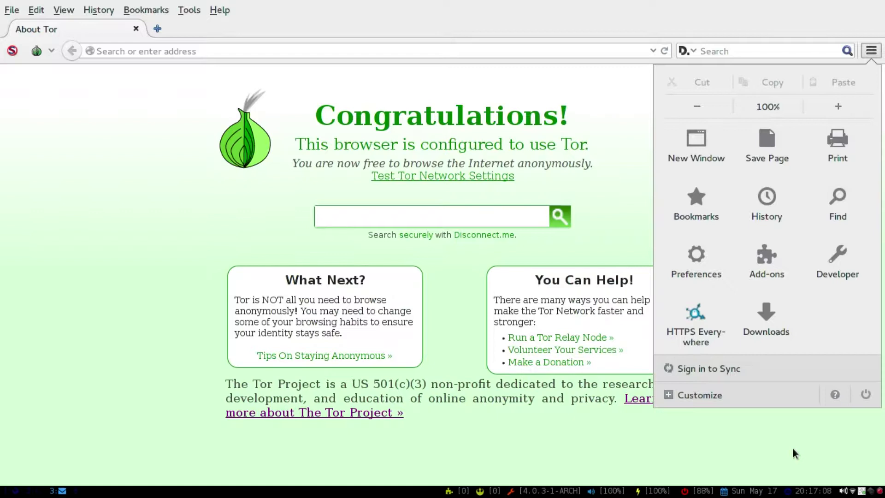
{"action": "left_click", "coordinate": [792, 447]}
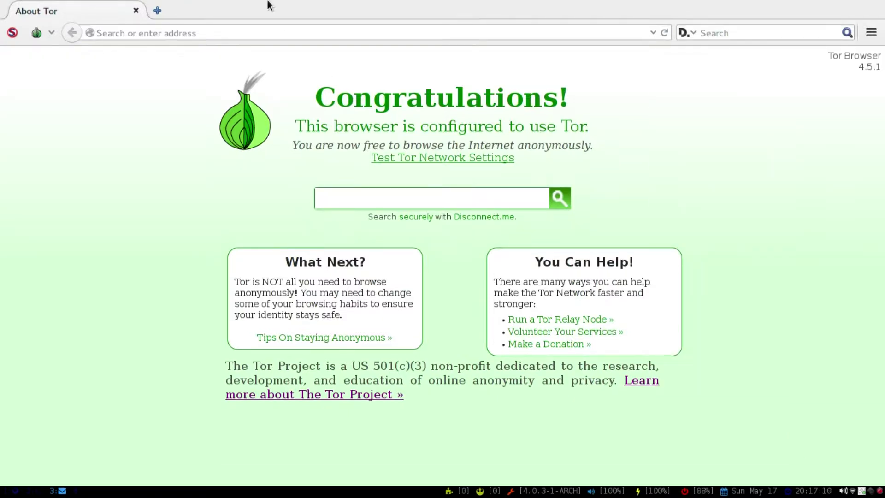
{"action": "left_click", "coordinate": [48, 37]}
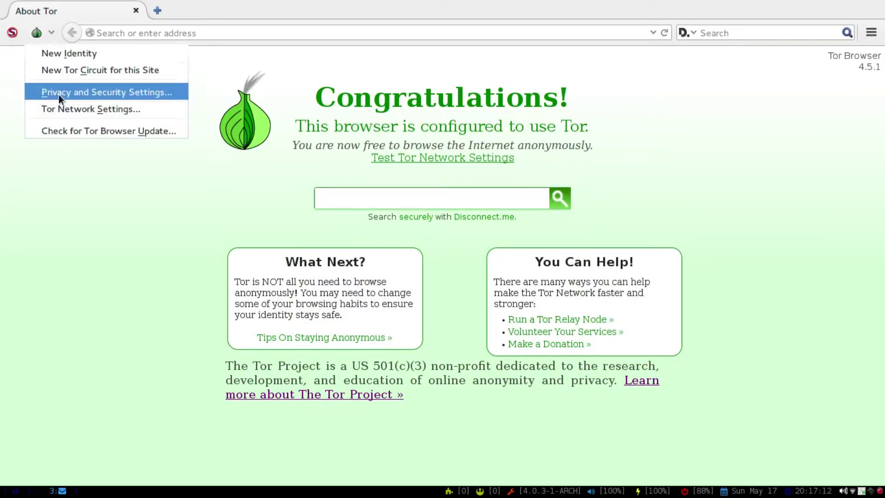
{"action": "left_click", "coordinate": [72, 114]}
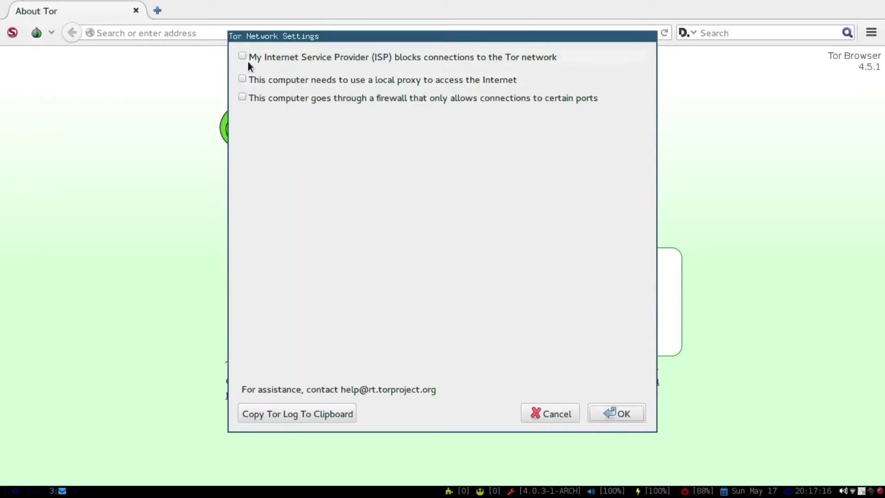
{"action": "left_click", "coordinate": [248, 59]}
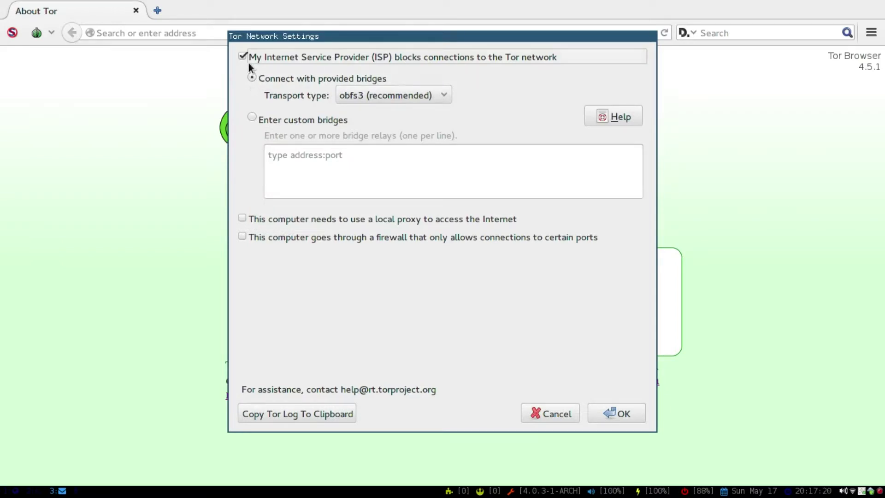
{"action": "left_click", "coordinate": [244, 56]}
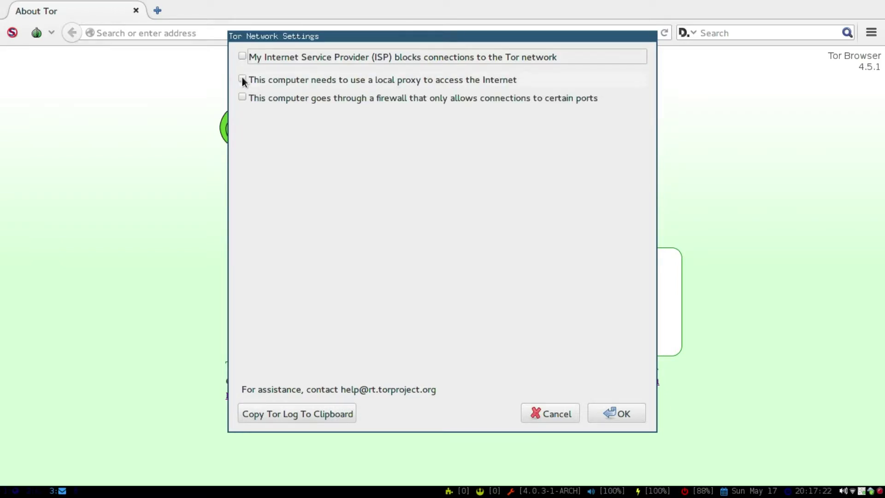
{"action": "left_click", "coordinate": [242, 78]}
{"action": "left_click", "coordinate": [242, 77]}
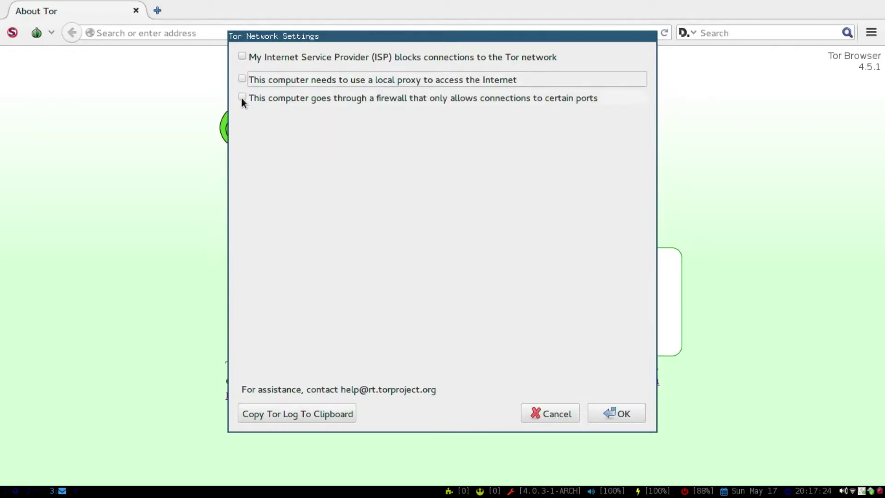
{"action": "left_click", "coordinate": [242, 98]}
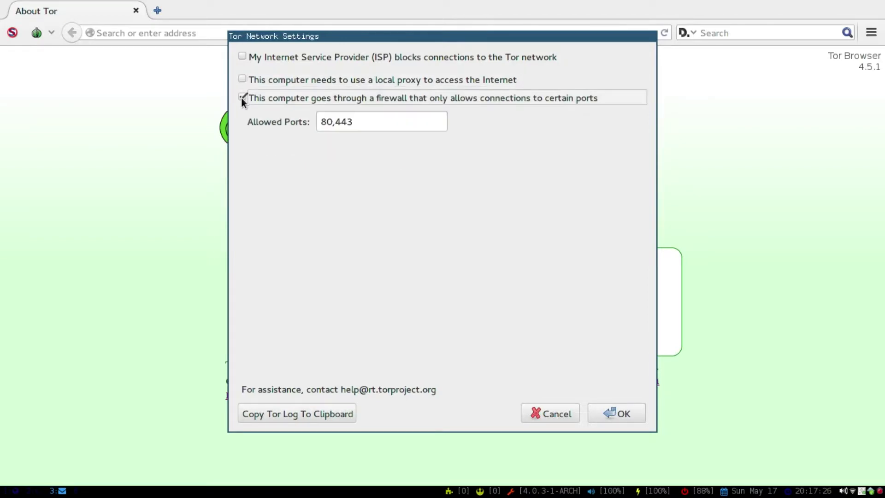
{"action": "left_click", "coordinate": [241, 97]}
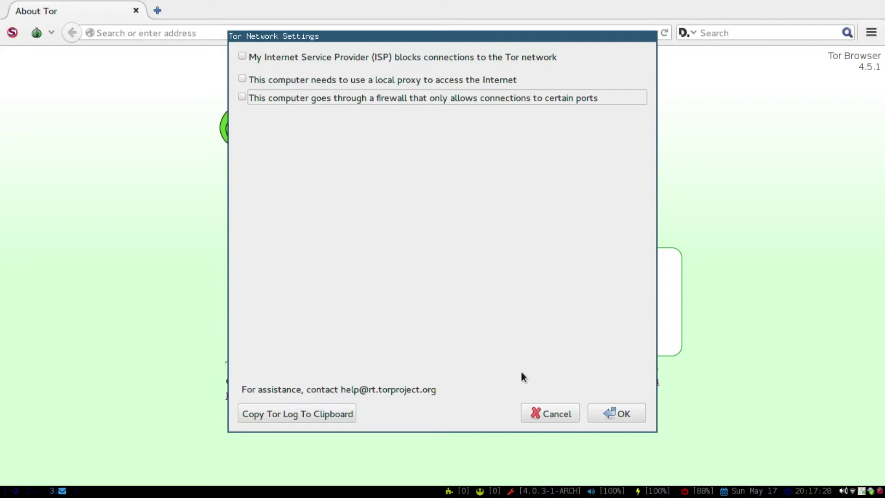
{"action": "left_click", "coordinate": [559, 411]}
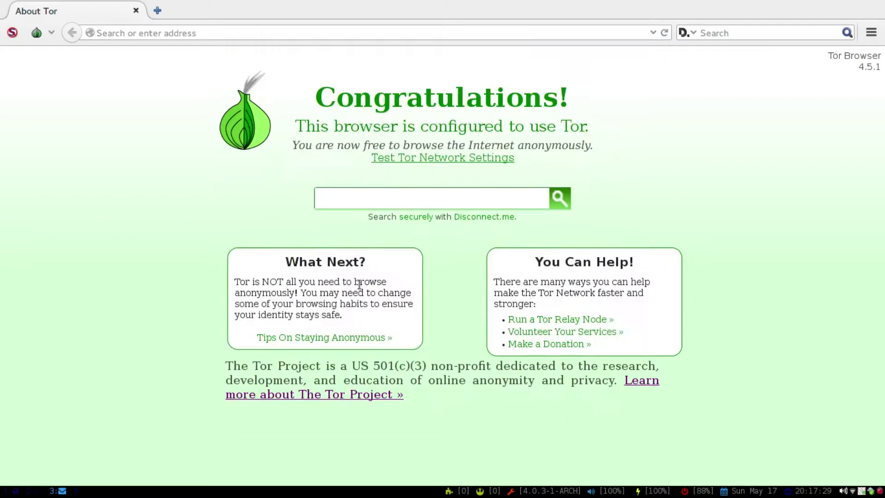
Step: Request a New Identity from the onion menu and answer No to the restart prompt
{"action": "left_click", "coordinate": [54, 29]}
{"action": "left_click", "coordinate": [57, 51]}
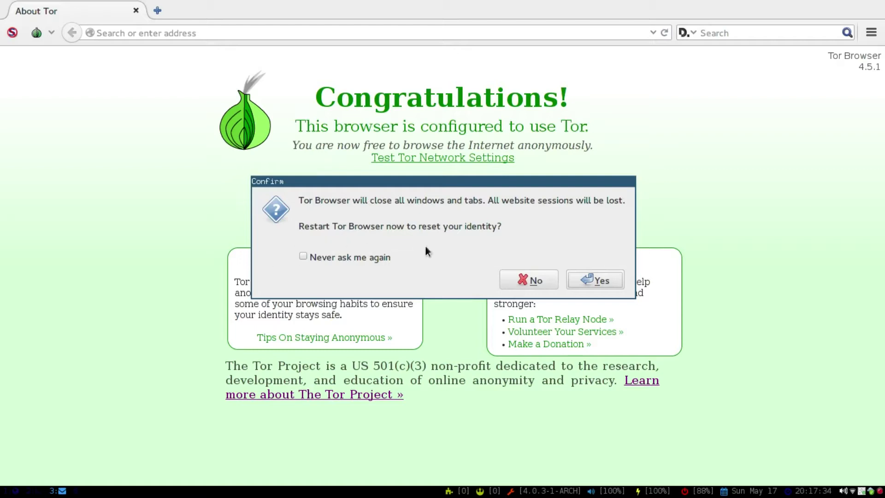
{"action": "left_click", "coordinate": [530, 282]}
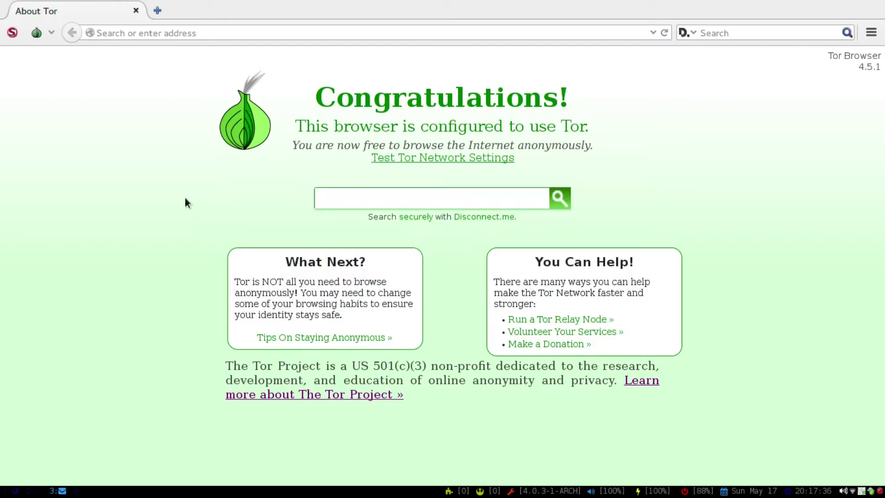